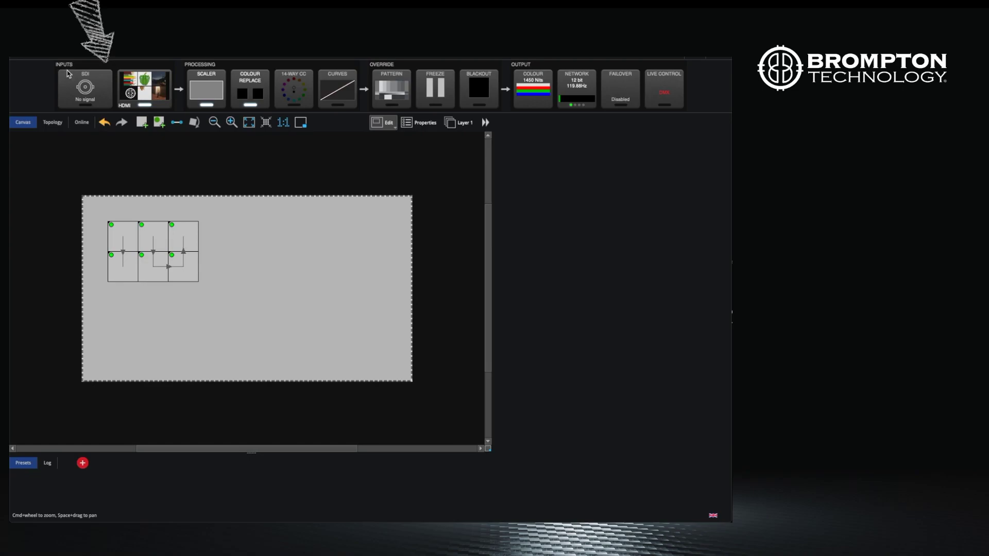
- Review the SDI and HDMI input settings, switching the active source to SDI and back to HDMI
{"action": "left_click", "coordinate": [93, 98]}
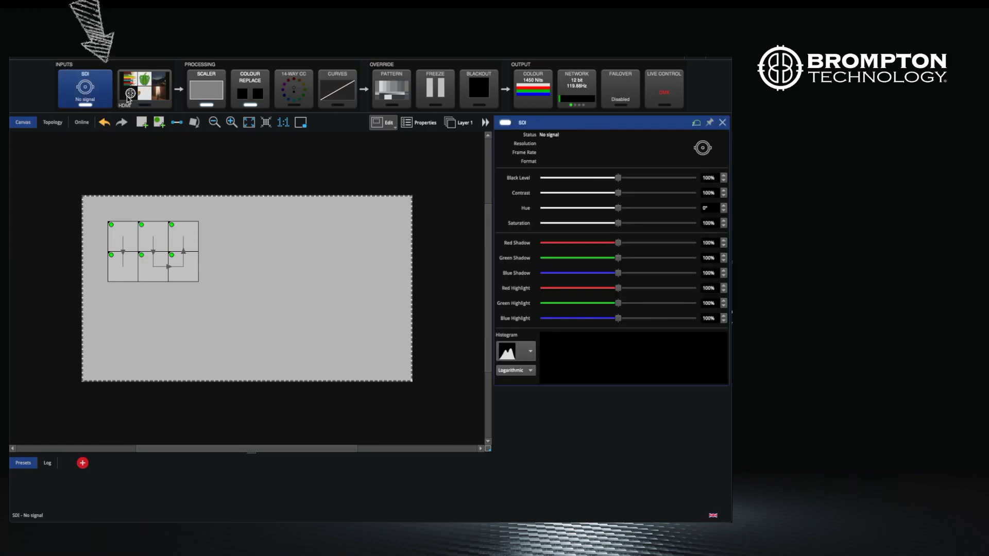
{"action": "left_click", "coordinate": [145, 94]}
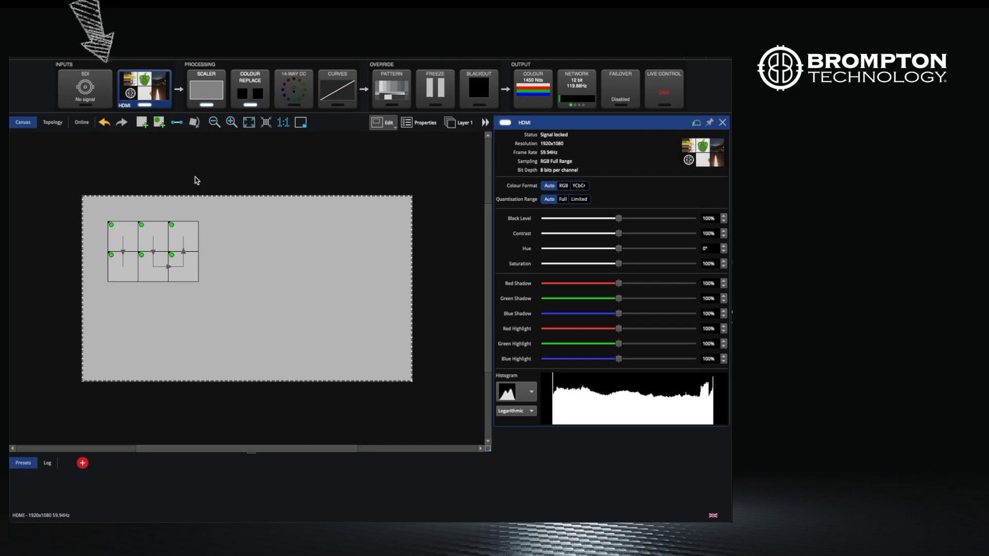
{"action": "left_click", "coordinate": [87, 104]}
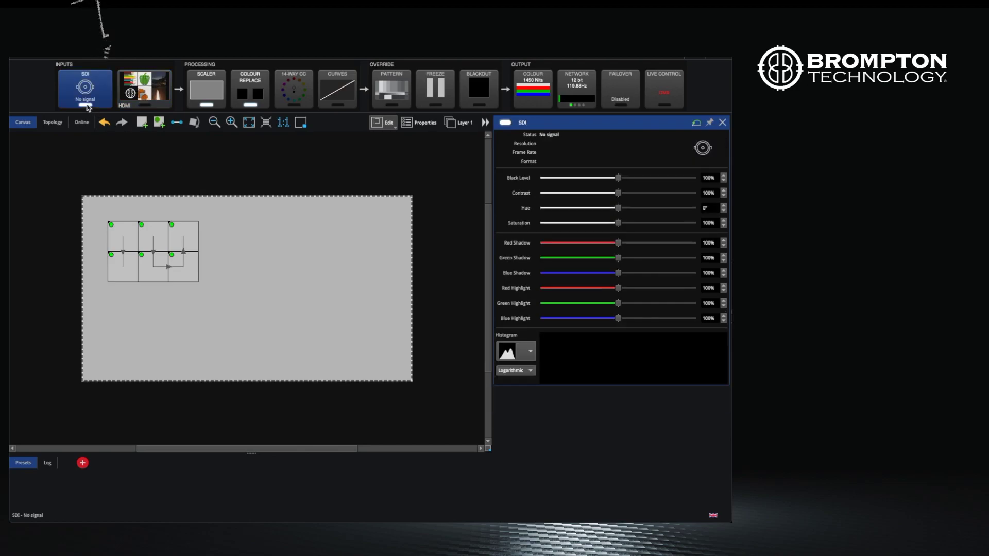
{"action": "left_click", "coordinate": [146, 104]}
{"action": "left_click", "coordinate": [146, 106]}
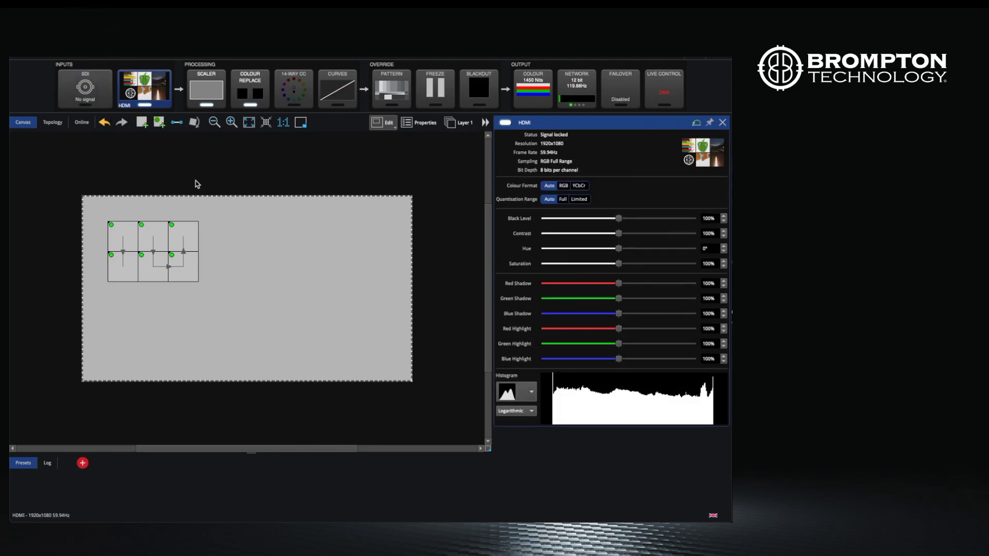
- Select all six fixtures, snap the scaler's active area to them, and restore it to the full canvas
{"action": "left_click", "coordinate": [208, 94]}
{"action": "left_click_drag", "start_coordinate": [215, 289], "coordinate": [109, 211]}
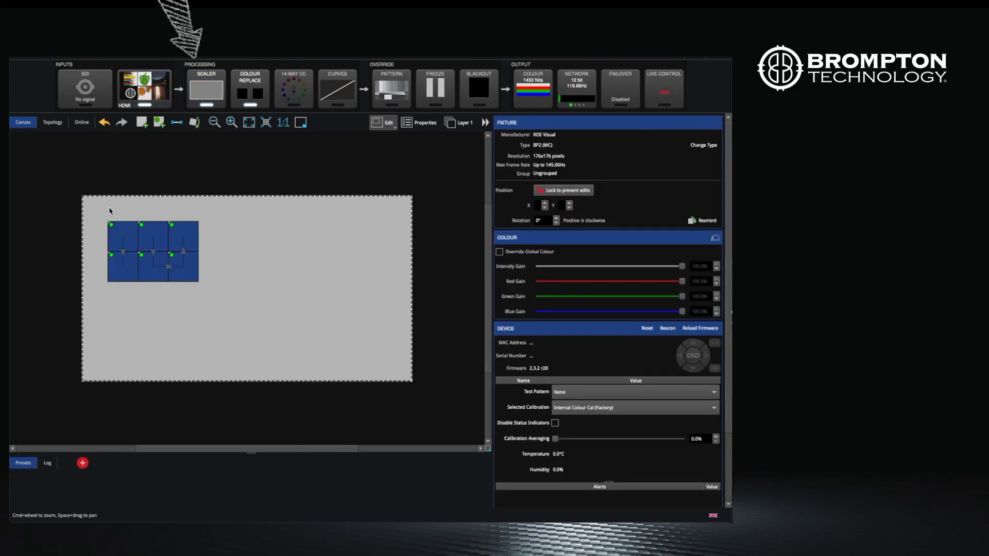
{"action": "left_click", "coordinate": [207, 93]}
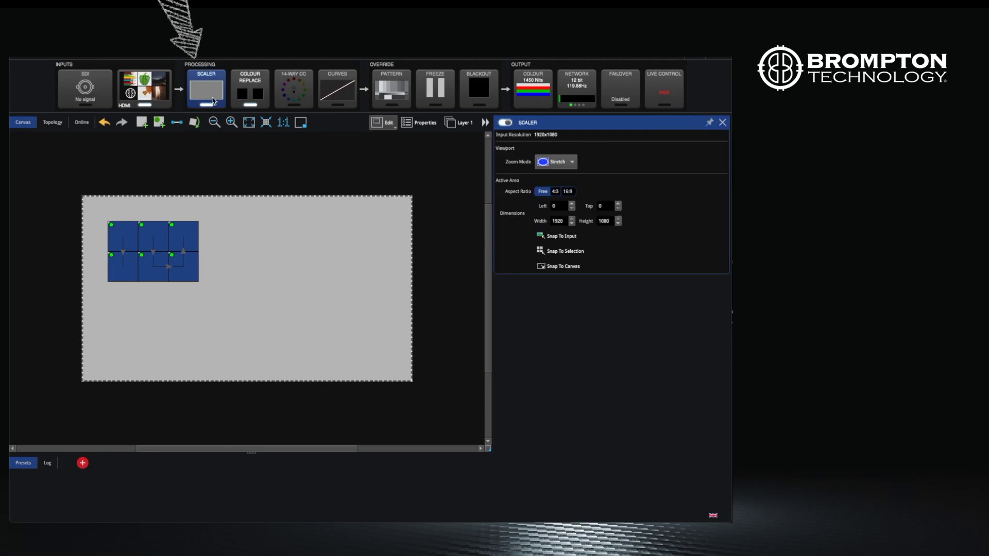
{"action": "left_click", "coordinate": [567, 251]}
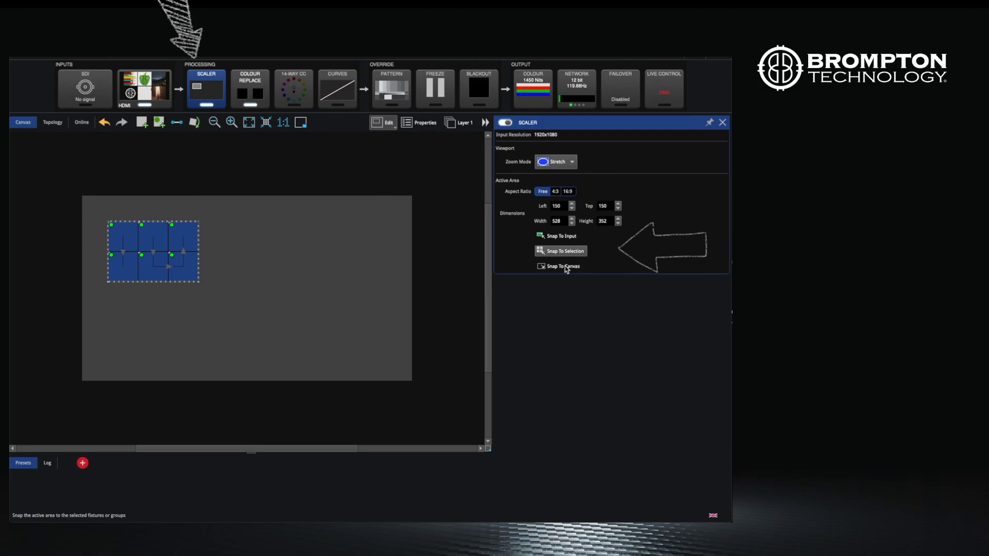
{"action": "left_click", "coordinate": [566, 267]}
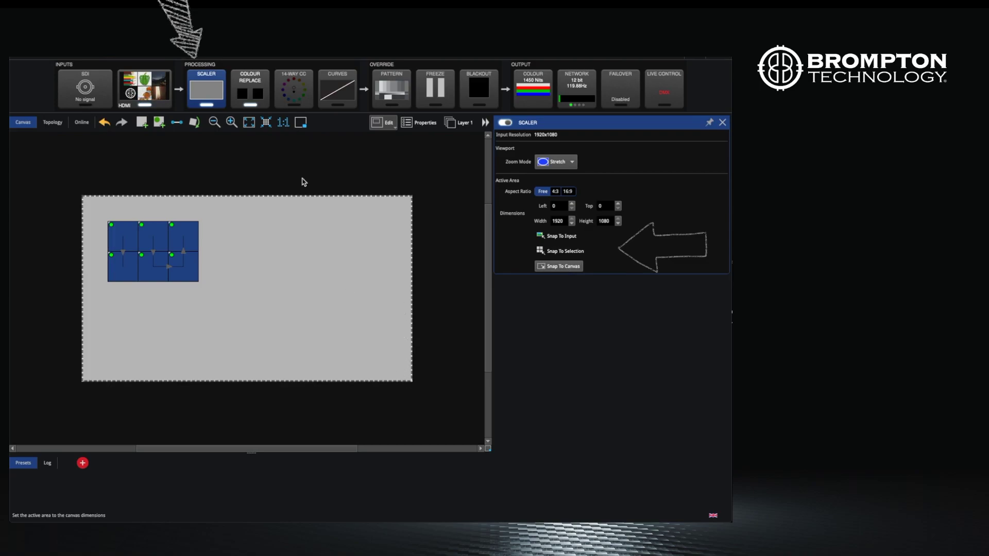
- Set Colour Replace to change the green sampled from the pepper in the video to red
{"action": "left_click", "coordinate": [252, 90]}
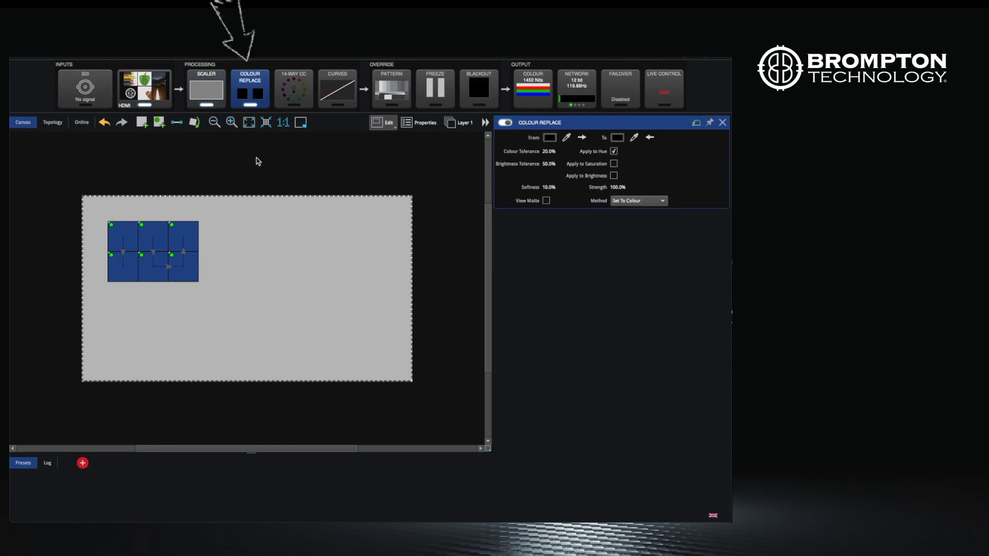
{"action": "left_click", "coordinate": [568, 138]}
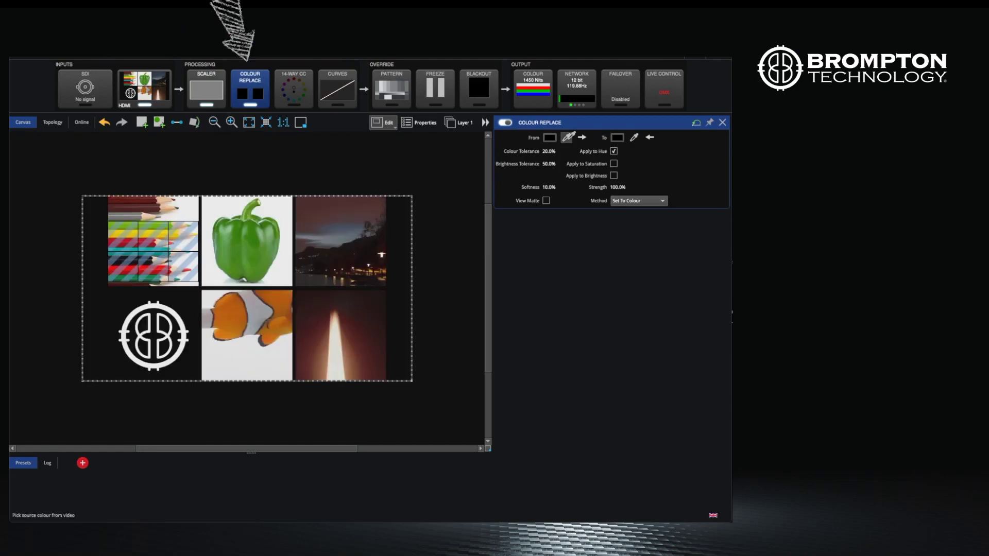
{"action": "left_click", "coordinate": [251, 242]}
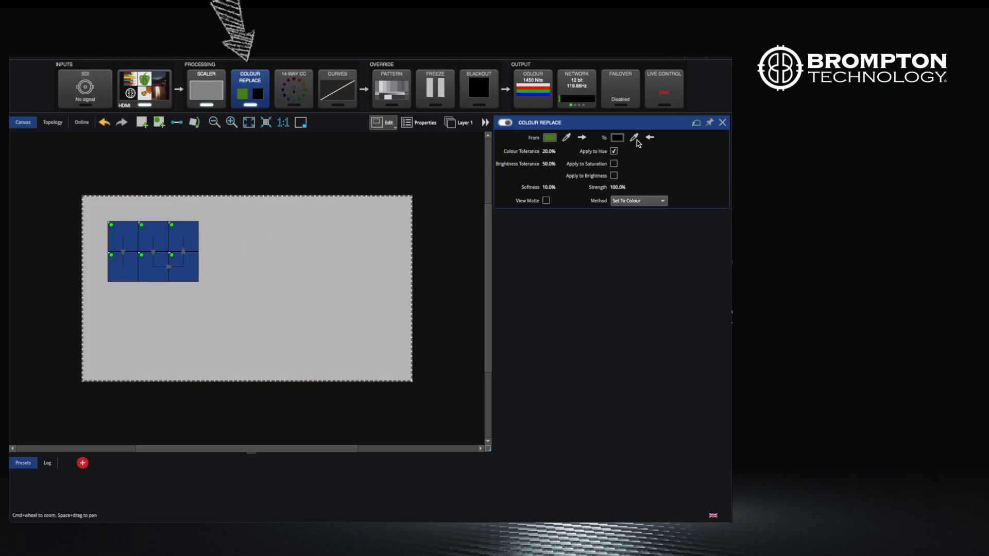
{"action": "left_click", "coordinate": [617, 137]}
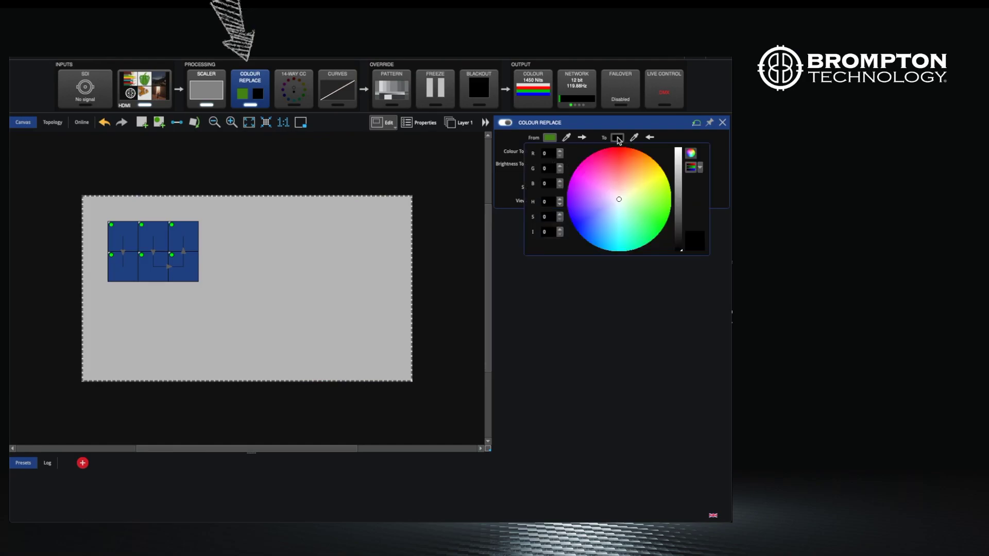
{"action": "left_click_drag", "start_coordinate": [617, 166], "coordinate": [605, 149]}
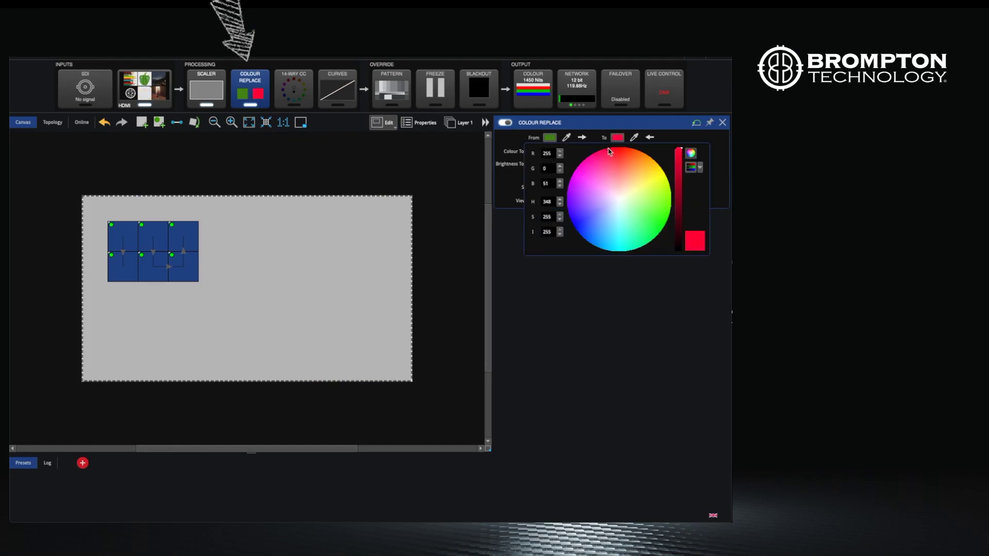
{"action": "left_click", "coordinate": [641, 294]}
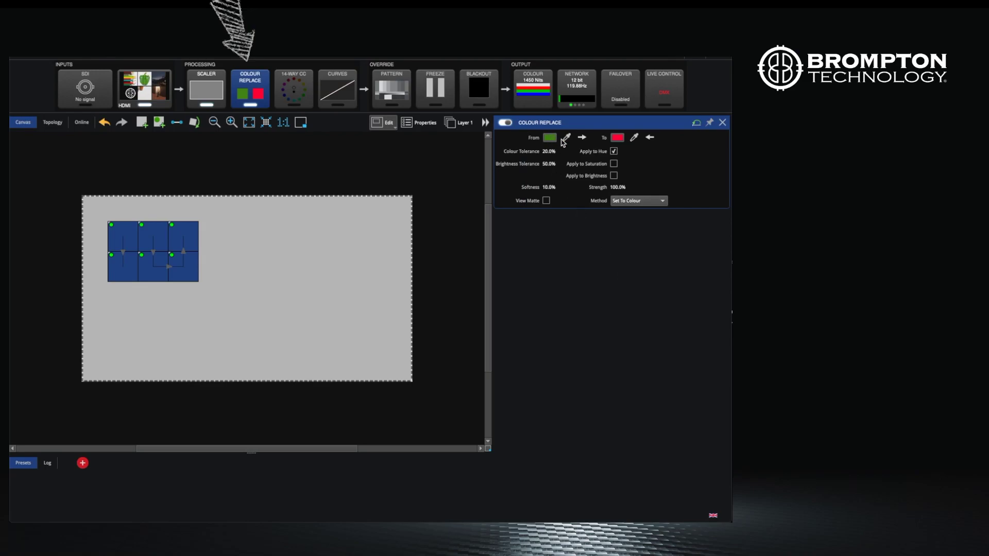
- Preview the colour replacement on the video and reset the Colour Replace settings to their defaults
{"action": "left_click", "coordinate": [567, 138]}
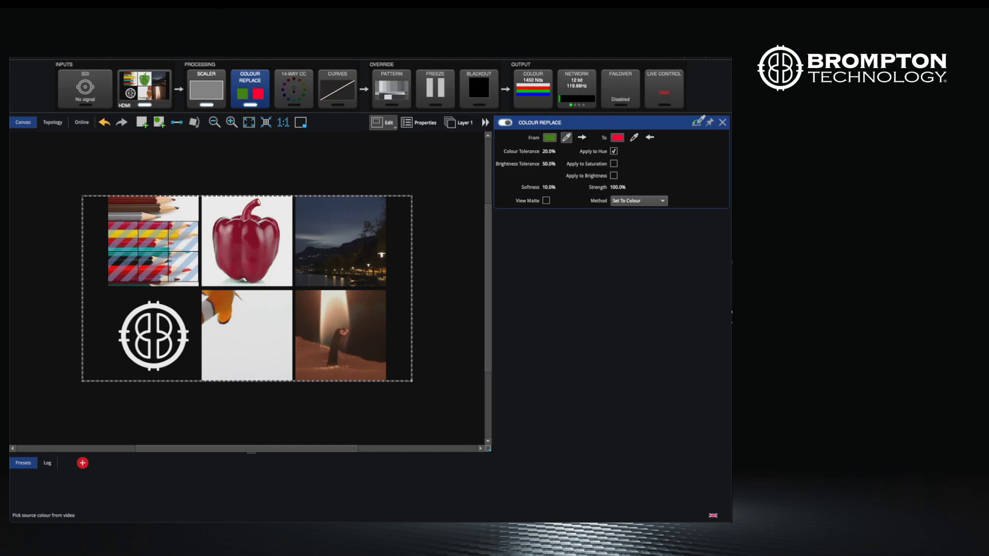
{"action": "left_click", "coordinate": [697, 123]}
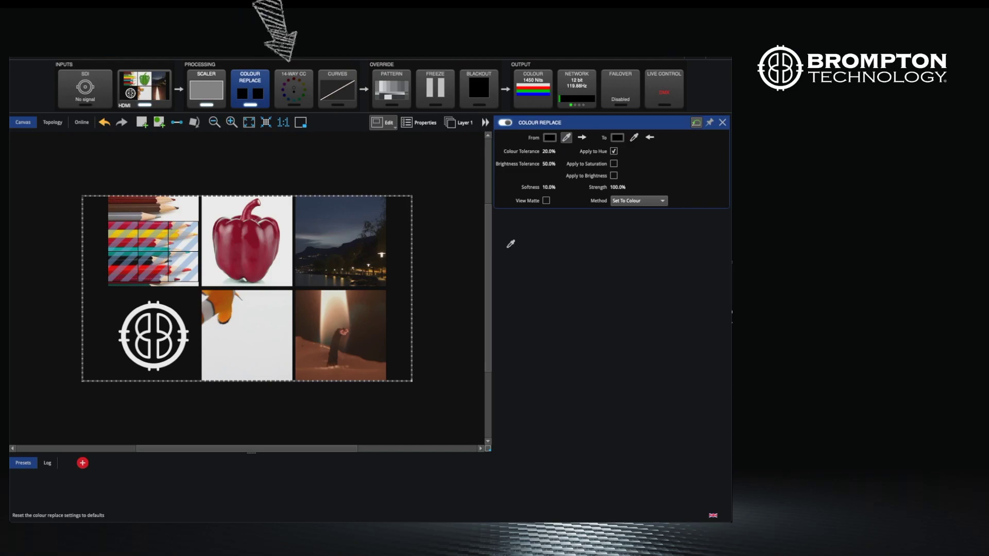
{"action": "left_click", "coordinate": [508, 251]}
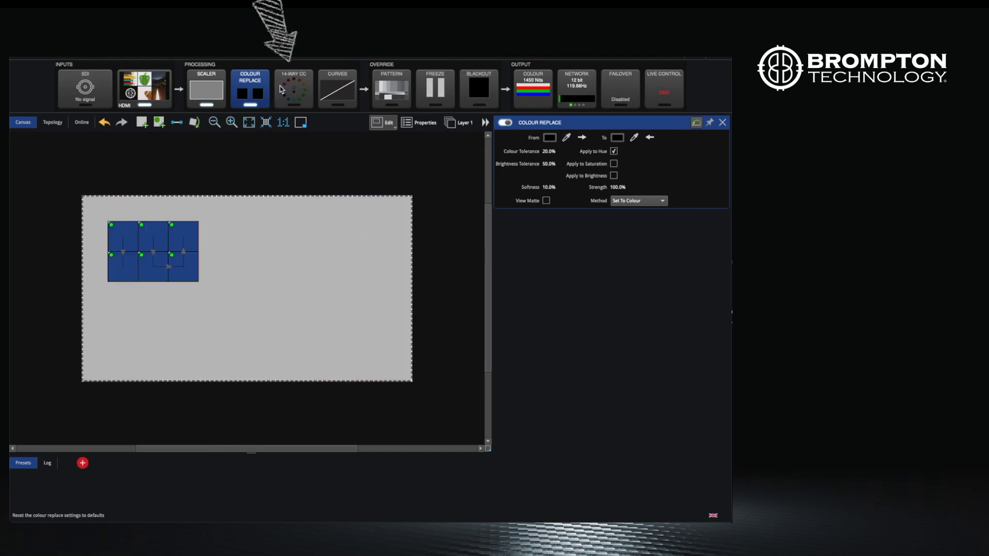
- Adjust the red saturation in 14-Way Colour Correct and reset the correction to its defaults
{"action": "left_click", "coordinate": [285, 90]}
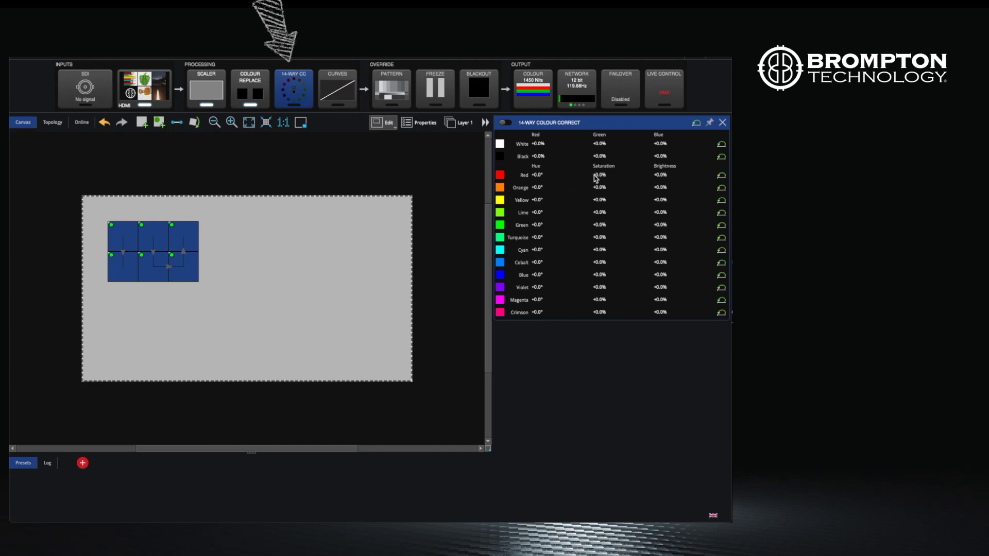
{"action": "left_click_drag", "start_coordinate": [596, 178], "coordinate": [597, 174]}
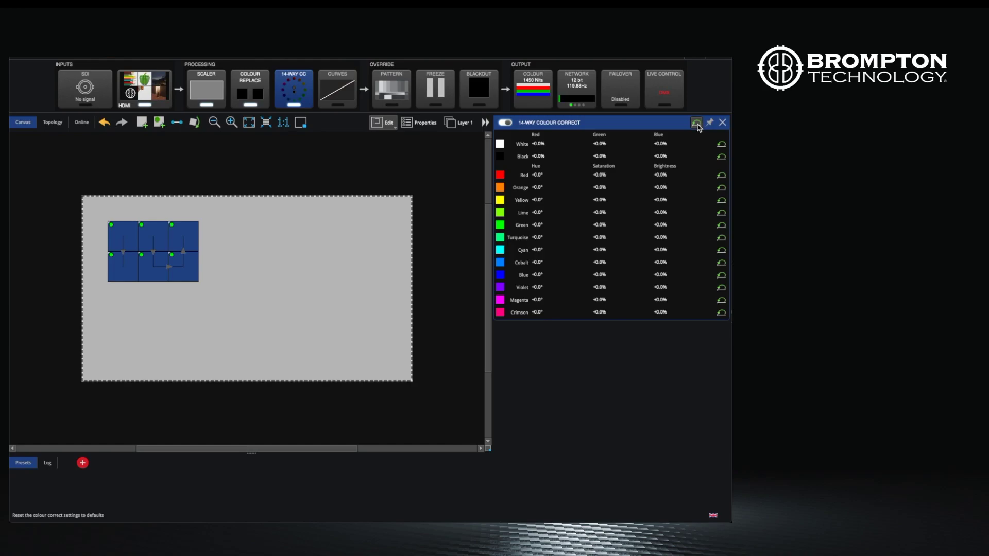
- Bend the white colour curve with two control points, raising the one near the middle well above the diagonal
{"action": "left_click", "coordinate": [335, 98]}
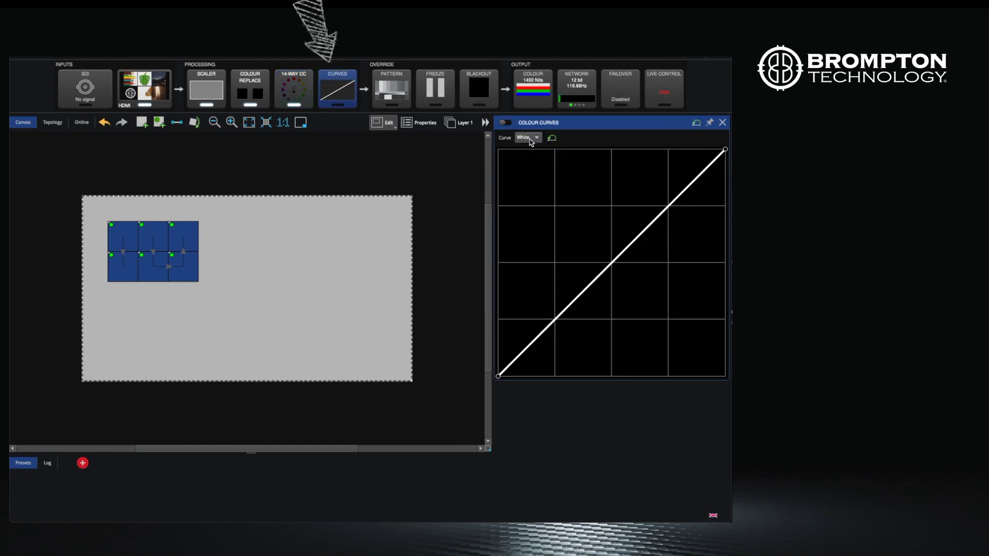
{"action": "left_click", "coordinate": [631, 244]}
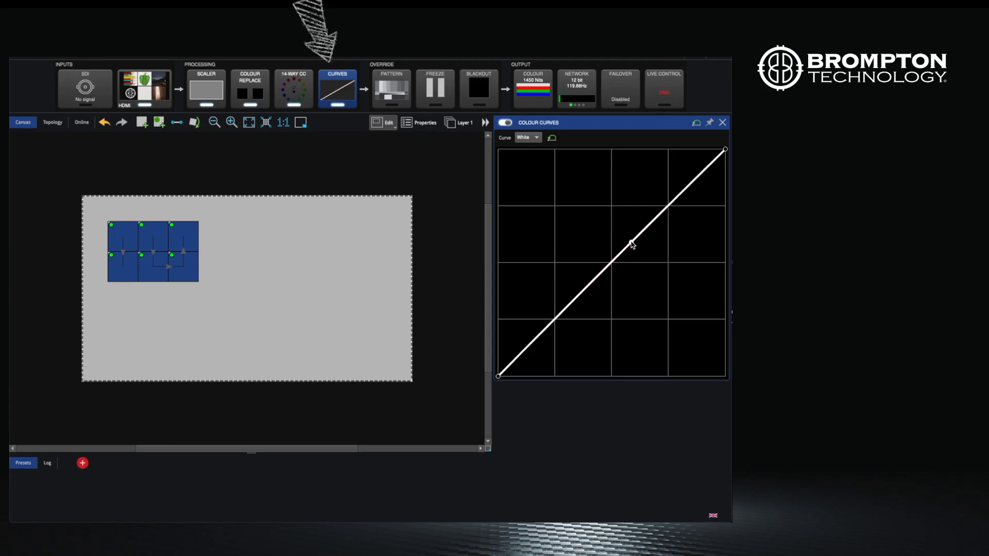
{"action": "left_click_drag", "start_coordinate": [631, 242], "coordinate": [614, 201]}
{"action": "left_click", "coordinate": [633, 241]}
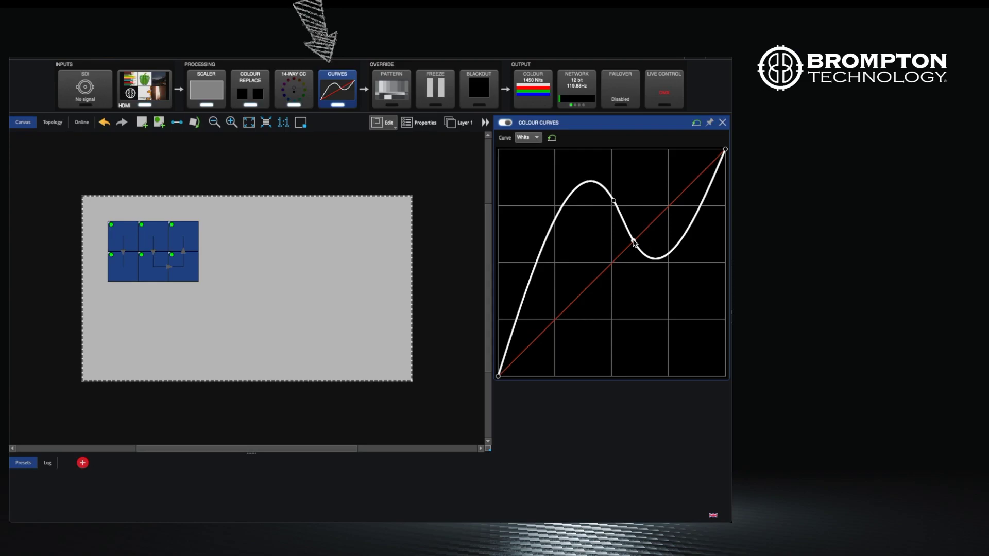
- Pull the middle of the red colour curve down below the diagonal
{"action": "left_click", "coordinate": [526, 138]}
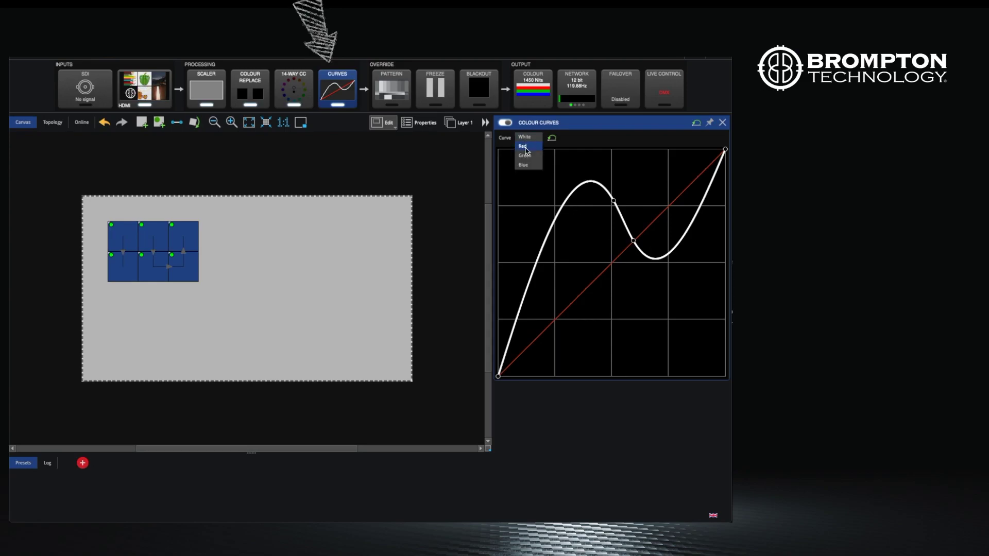
{"action": "left_click", "coordinate": [523, 147]}
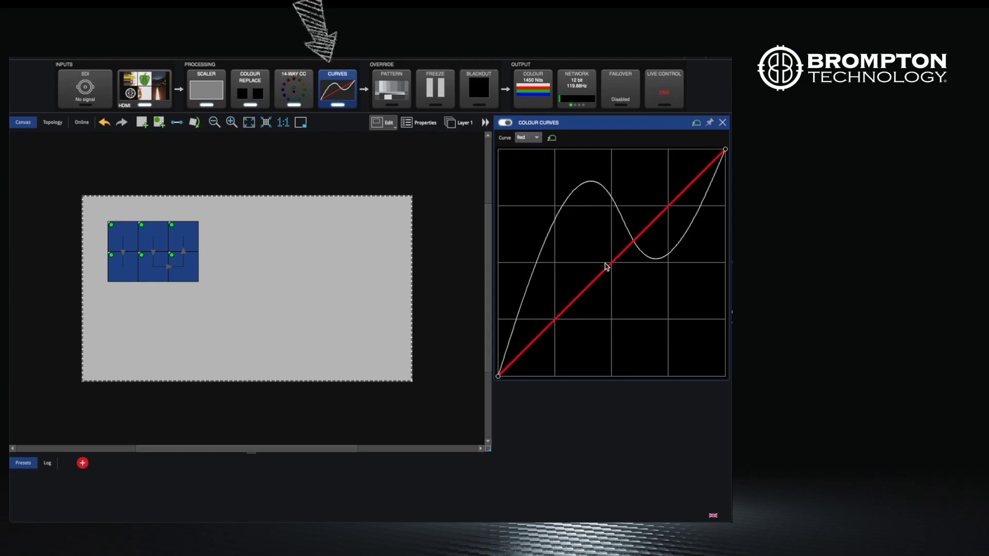
{"action": "left_click_drag", "start_coordinate": [600, 274], "coordinate": [621, 311]}
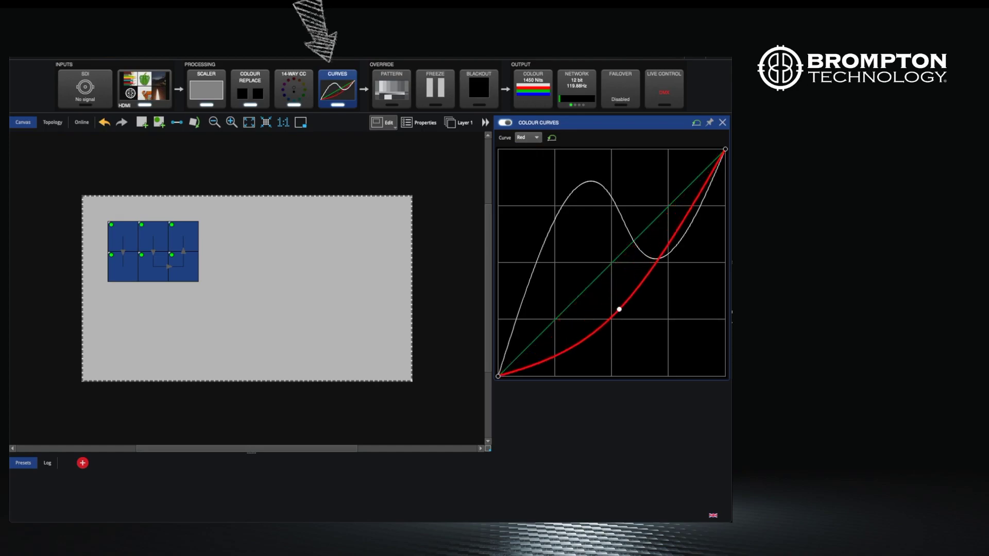
- Raise the upper part of the blue colour curve above the diagonal with a new control point
{"action": "left_click", "coordinate": [525, 138]}
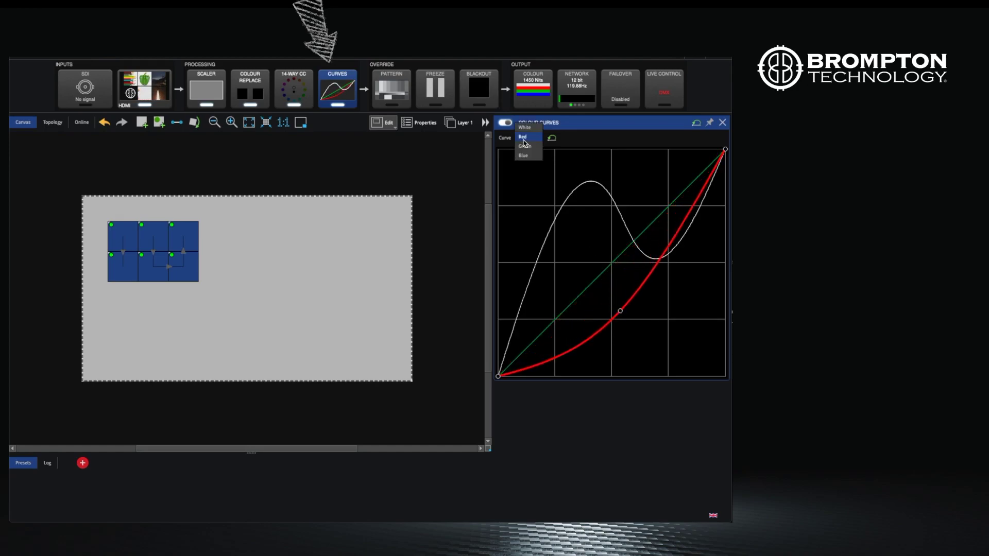
{"action": "left_click", "coordinate": [533, 155]}
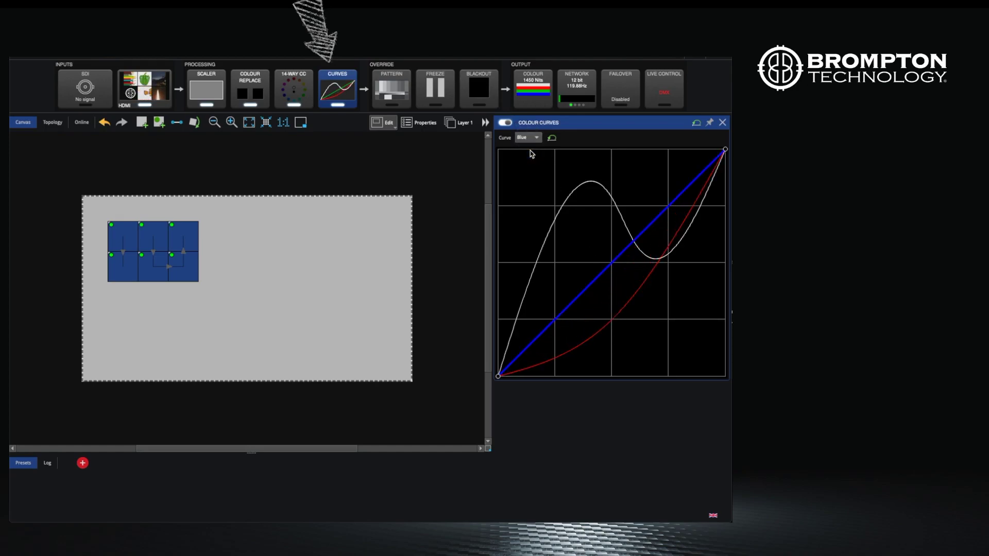
{"action": "left_click", "coordinate": [660, 212]}
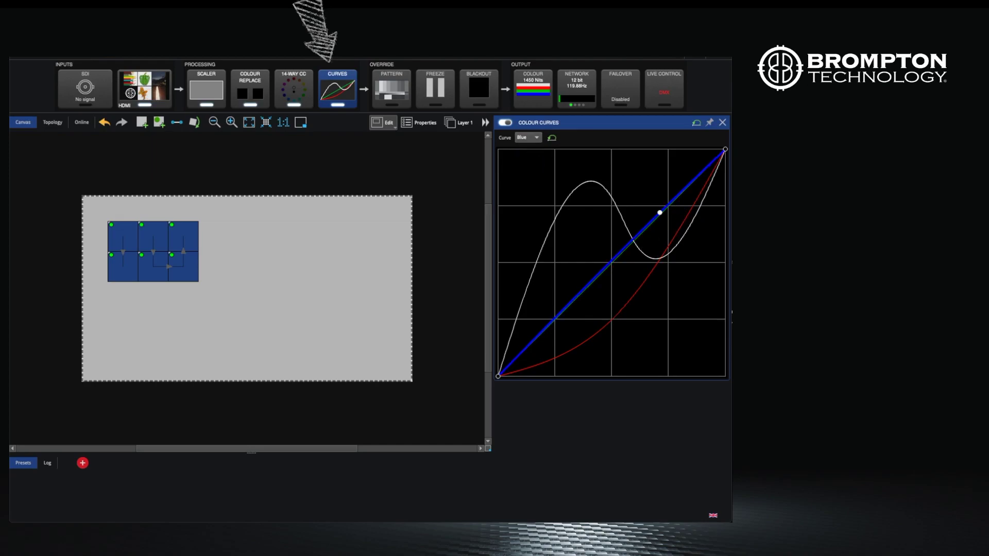
{"action": "left_click_drag", "start_coordinate": [660, 212], "coordinate": [637, 164]}
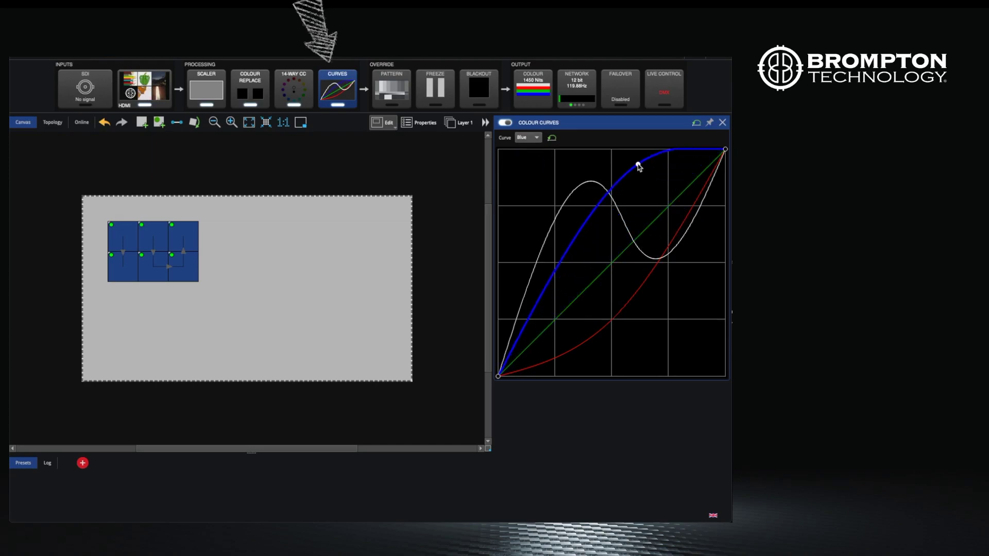
- Reset all colour curves to their defaults and display the White curve
{"action": "left_click", "coordinate": [696, 123]}
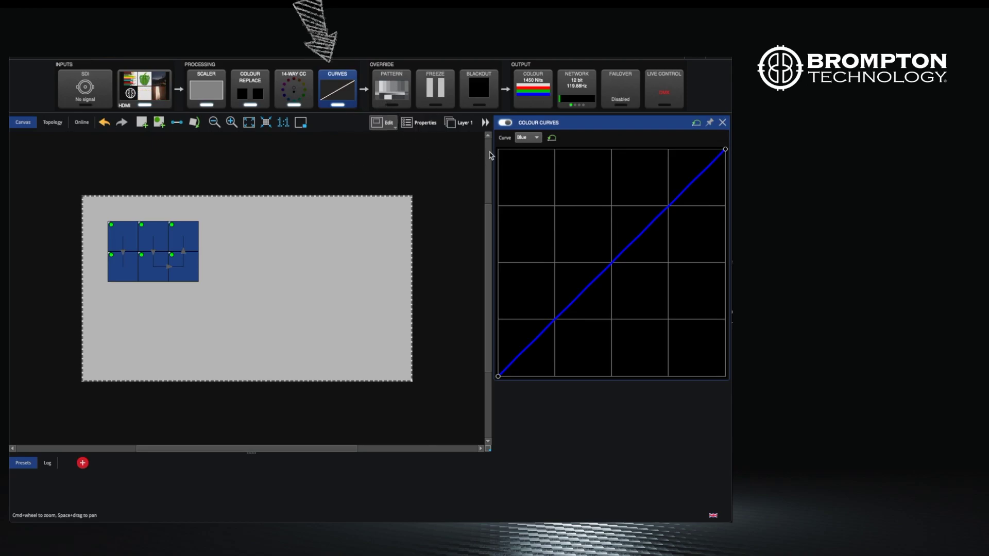
{"action": "left_click", "coordinate": [521, 139]}
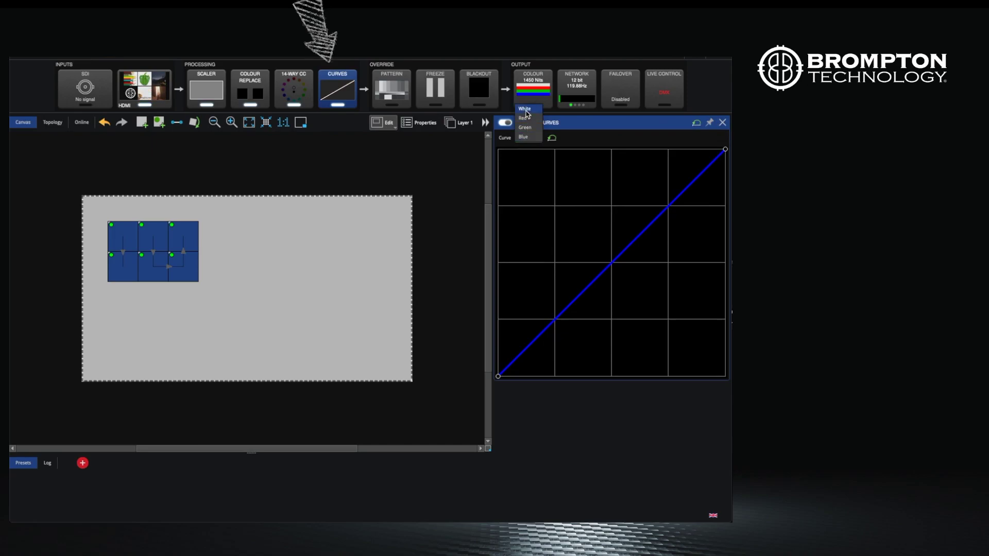
{"action": "left_click", "coordinate": [525, 109]}
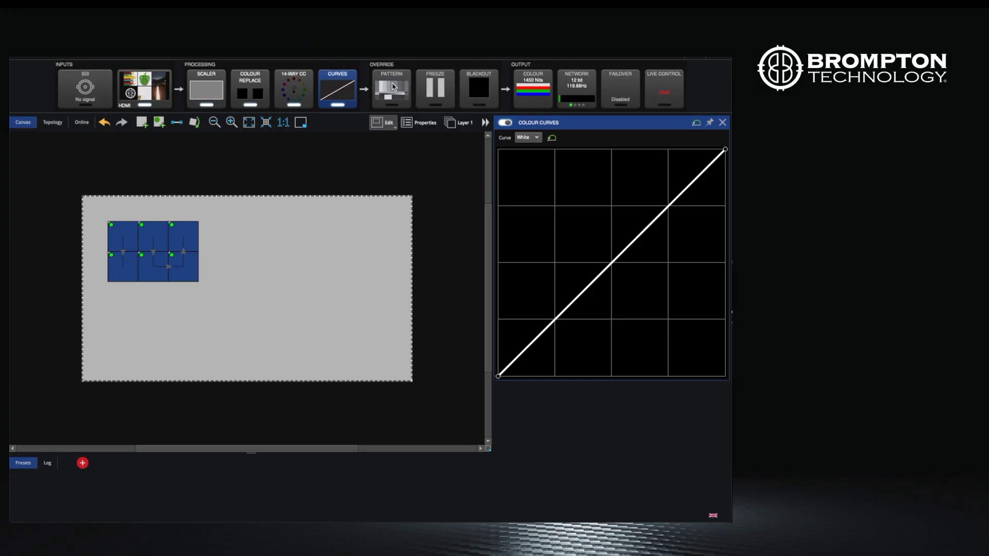
- Review the test pattern options and keep the Freeze Button Behaviour set to Freeze
{"action": "left_click", "coordinate": [394, 87]}
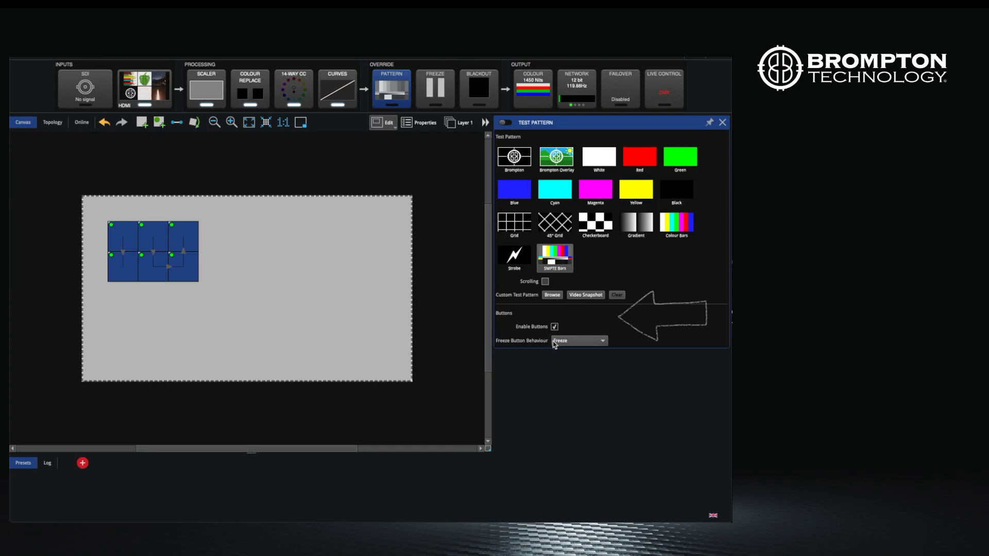
{"action": "left_click", "coordinate": [564, 344]}
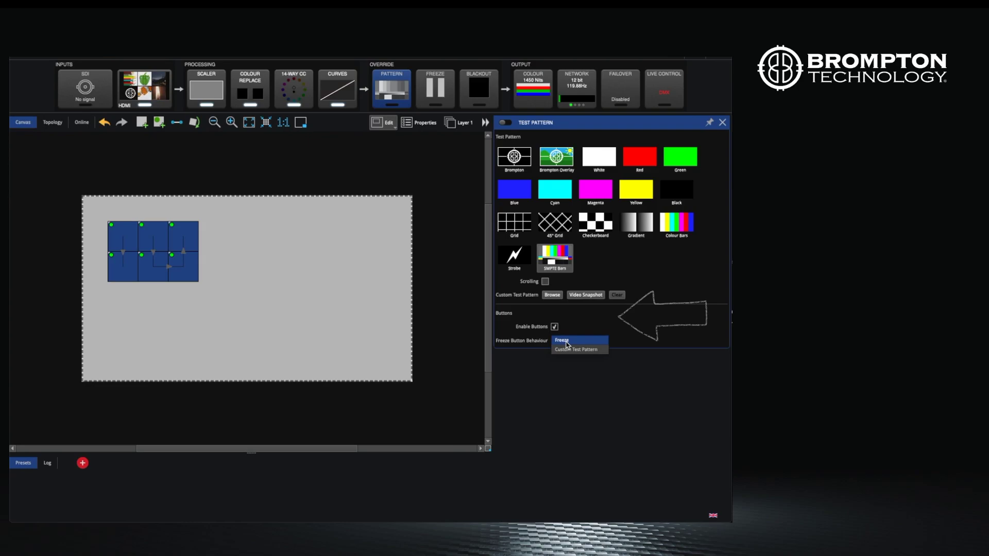
{"action": "left_click", "coordinate": [566, 342]}
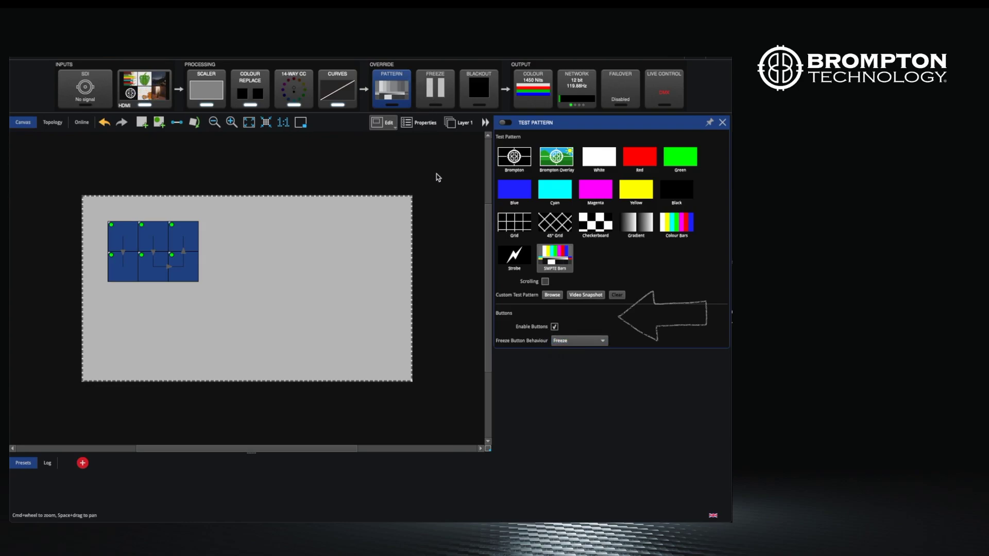
- Load pigs bertie face.jpg from the Pictures folder as a custom test pattern, scaled down to match the canvas size
{"action": "left_click", "coordinate": [552, 295]}
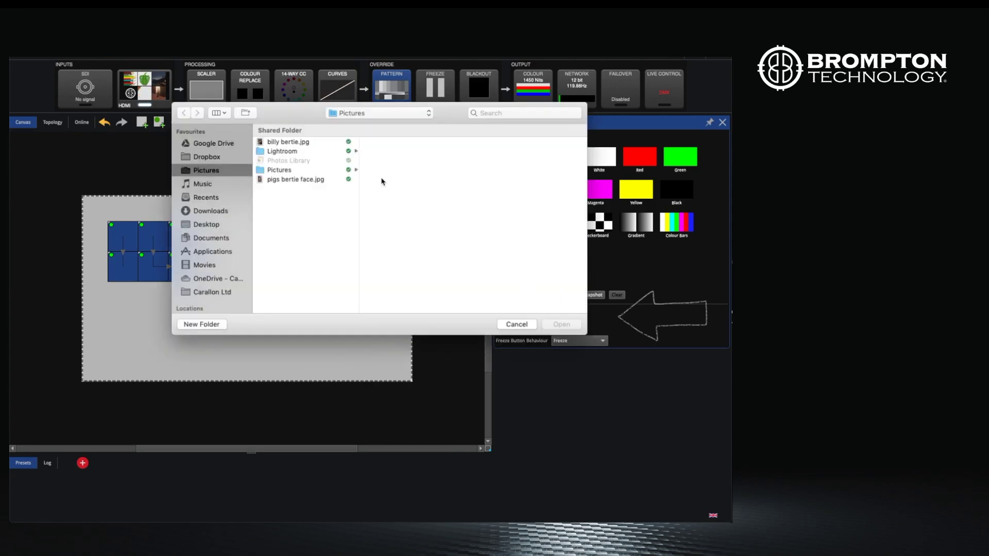
{"action": "left_click", "coordinate": [295, 180]}
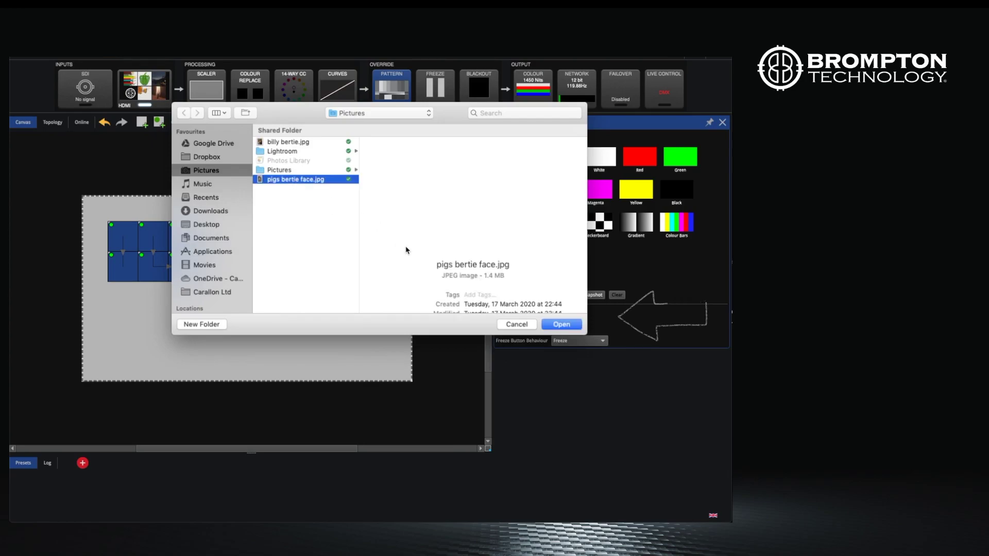
{"action": "left_click", "coordinate": [562, 328]}
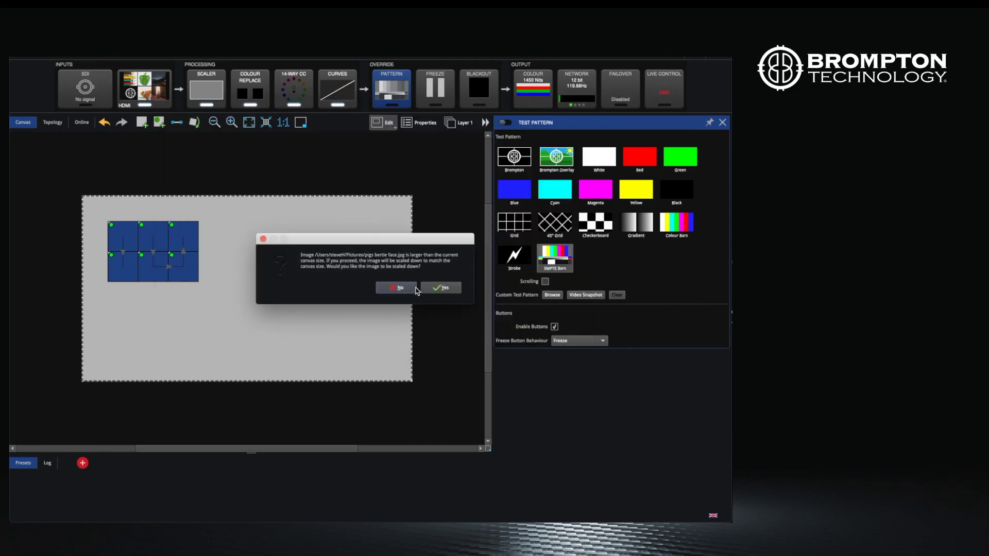
{"action": "left_click", "coordinate": [447, 290]}
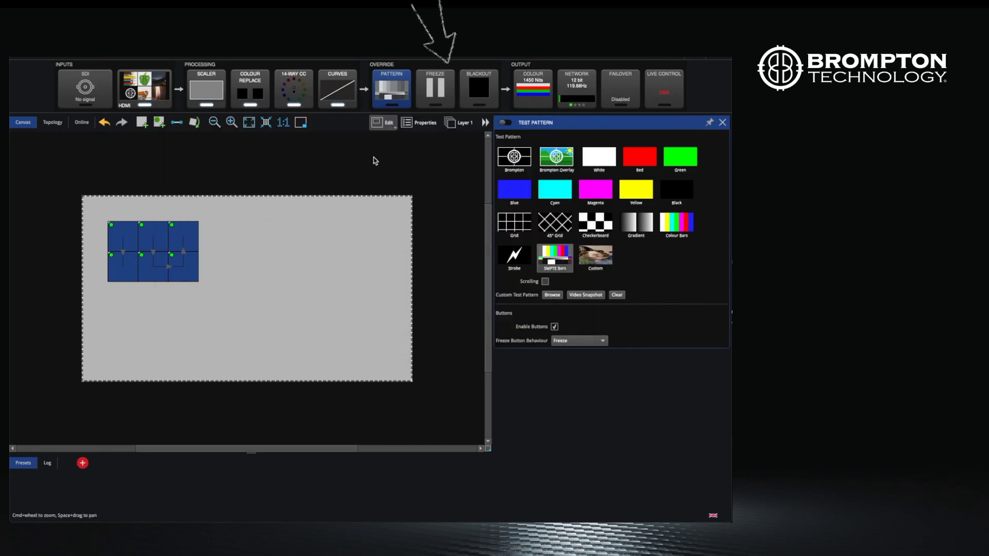
- View the Freeze override and try out the global colour gain and Brightness sliders, leaving them at 100.0% and 1450 Nits
{"action": "left_click", "coordinate": [433, 89]}
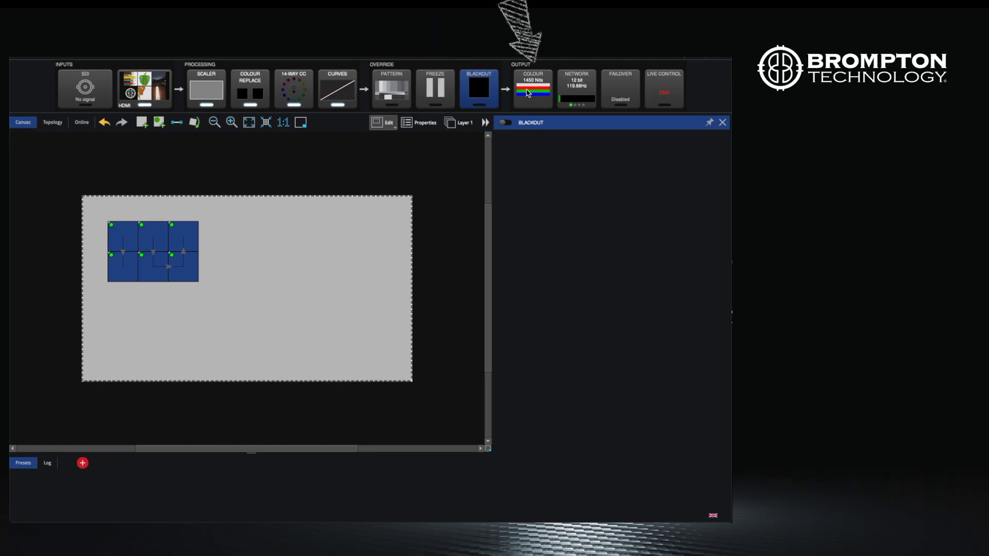
{"action": "left_click", "coordinate": [529, 94]}
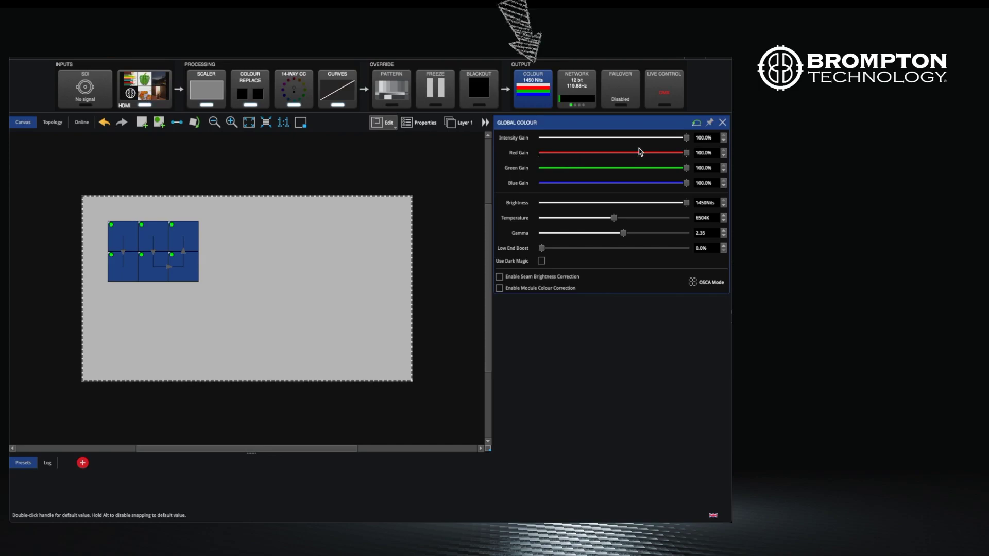
{"action": "left_click_drag", "start_coordinate": [686, 156], "coordinate": [701, 178]}
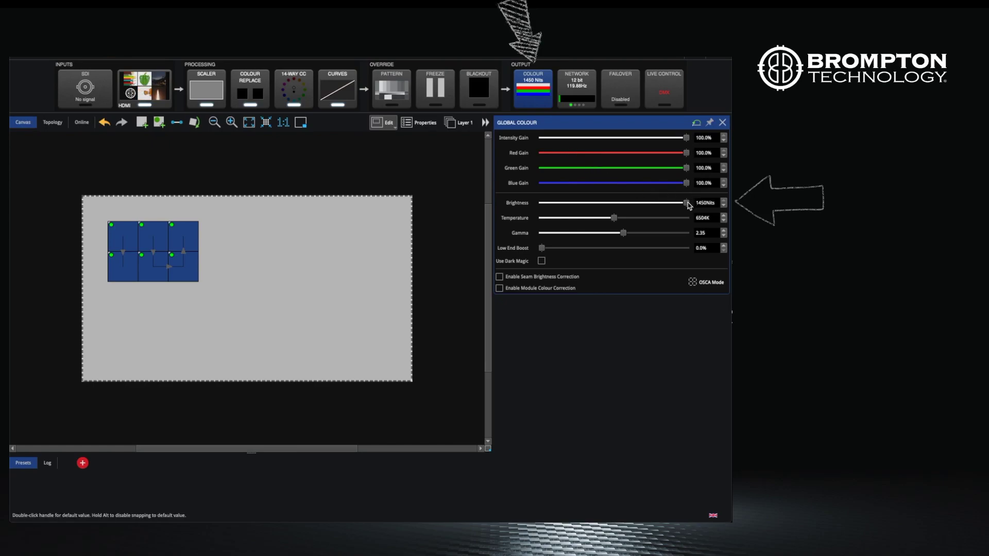
{"action": "mouse_move", "coordinate": [688, 204]}
{"action": "left_mouse_down"}
{"action": "mouse_move", "coordinate": [578, 203]}
{"action": "mouse_move", "coordinate": [693, 204]}
{"action": "left_mouse_up"}
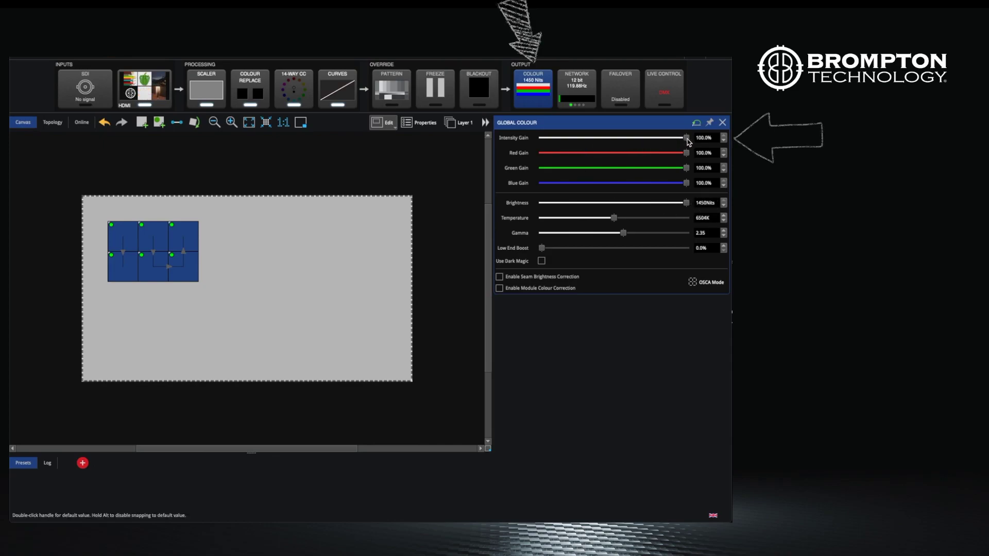
{"action": "mouse_move", "coordinate": [686, 142]}
{"action": "left_mouse_down"}
{"action": "mouse_move", "coordinate": [547, 147]}
{"action": "mouse_move", "coordinate": [696, 142]}
{"action": "left_mouse_up"}
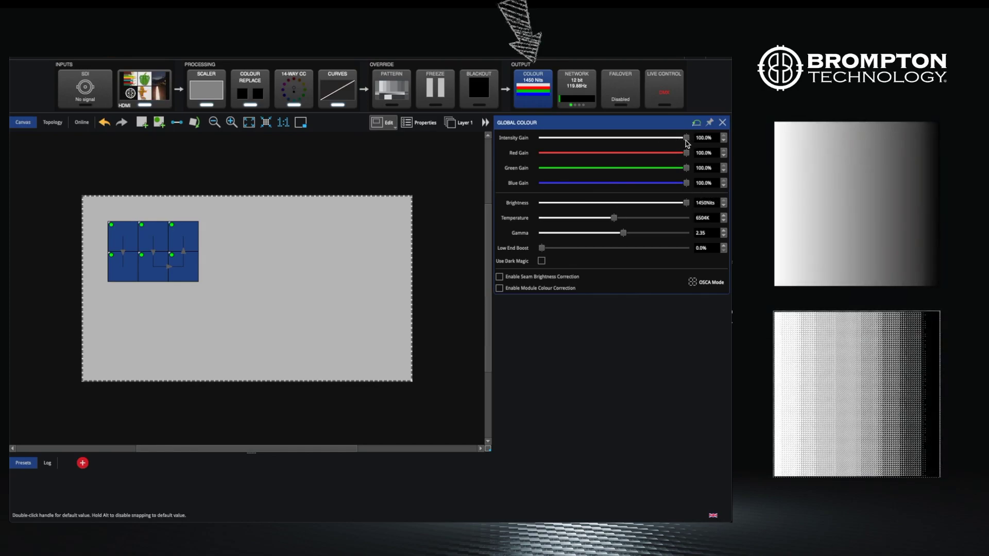
{"action": "mouse_move", "coordinate": [683, 143]}
{"action": "left_mouse_down"}
{"action": "mouse_move", "coordinate": [635, 144]}
{"action": "mouse_move", "coordinate": [693, 143]}
{"action": "left_mouse_up"}
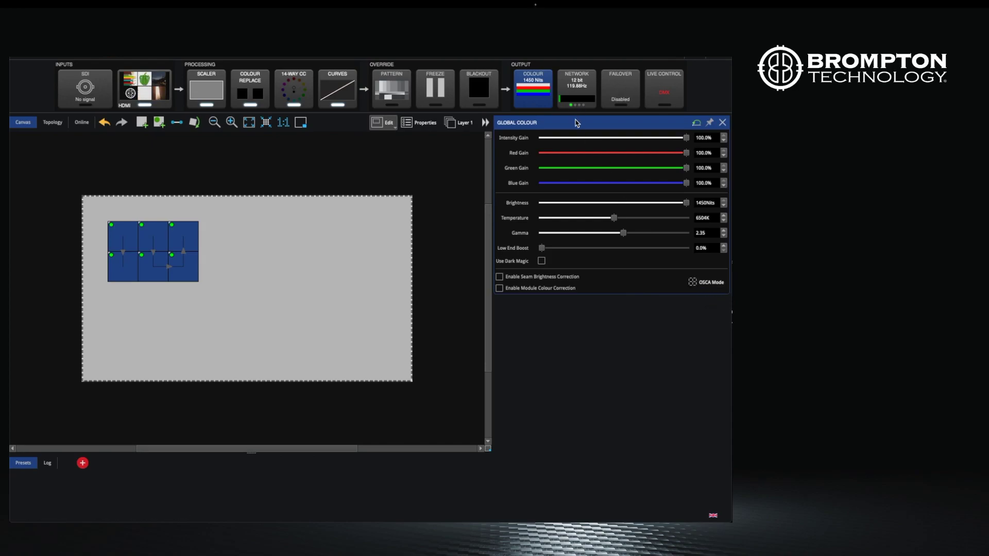
- Review the network output's bit depth options, keeping 12, and return Additional Video Delay to 0 frames
{"action": "left_click", "coordinate": [579, 92]}
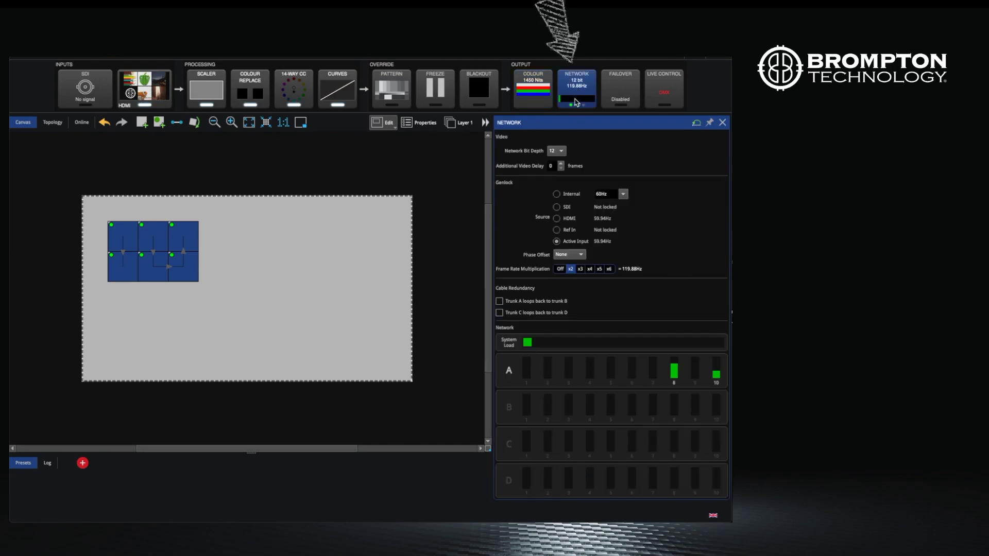
{"action": "left_click", "coordinate": [561, 152]}
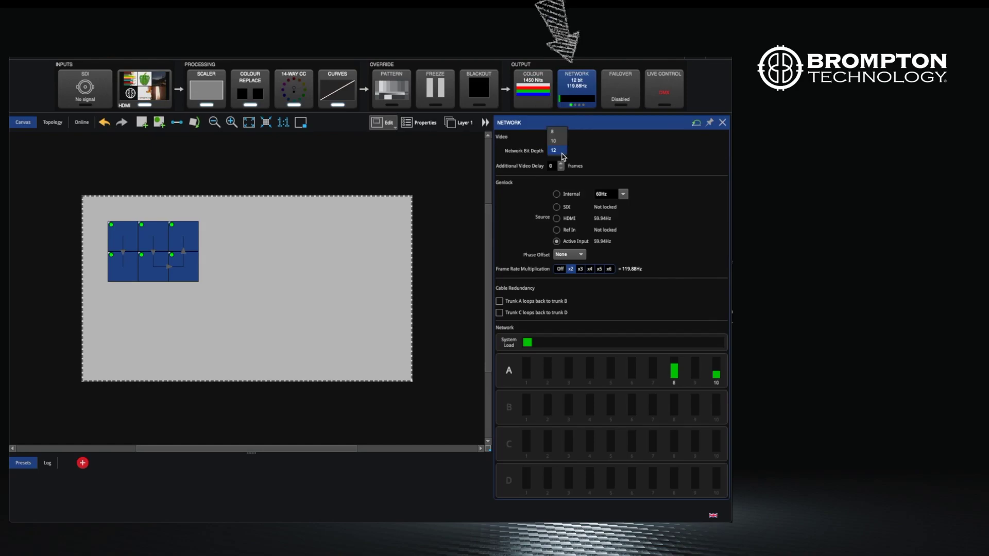
{"action": "left_click", "coordinate": [562, 151]}
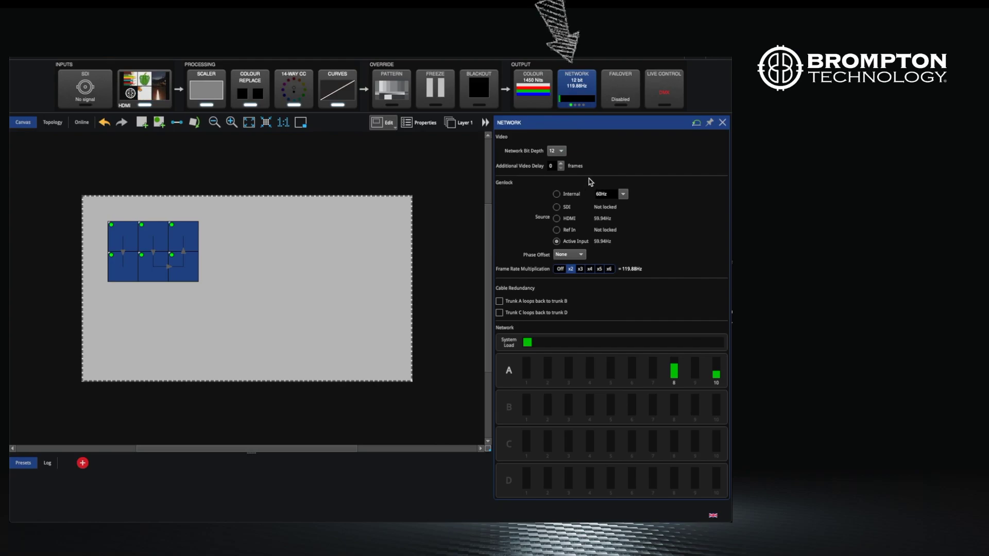
{"action": "left_click", "coordinate": [561, 152]}
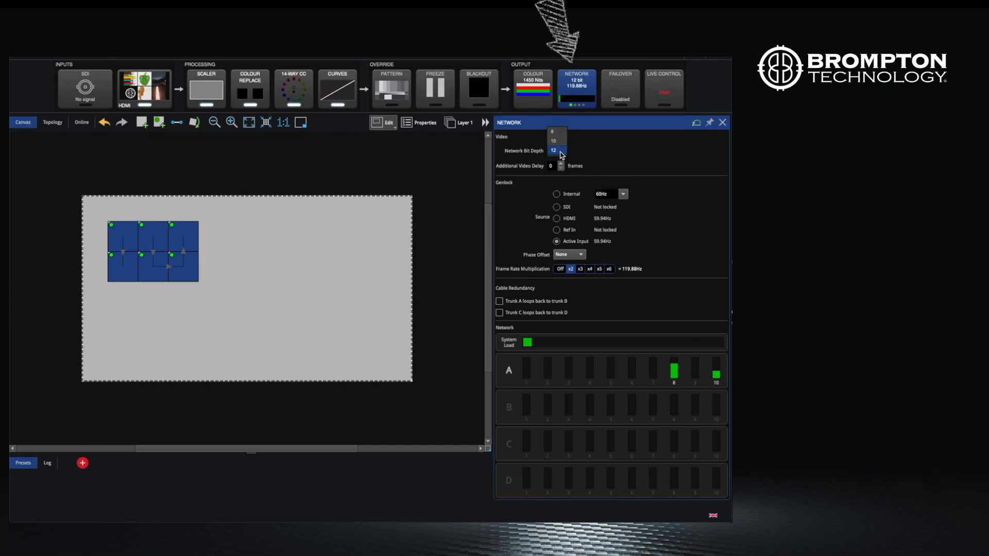
{"action": "left_click", "coordinate": [561, 151]}
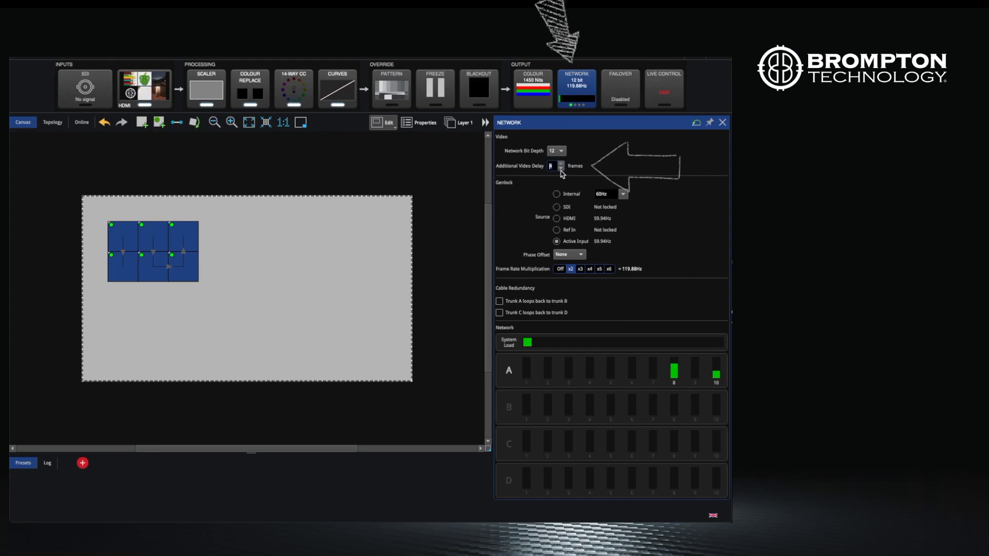
{"action": "left_click", "coordinate": [561, 170]}
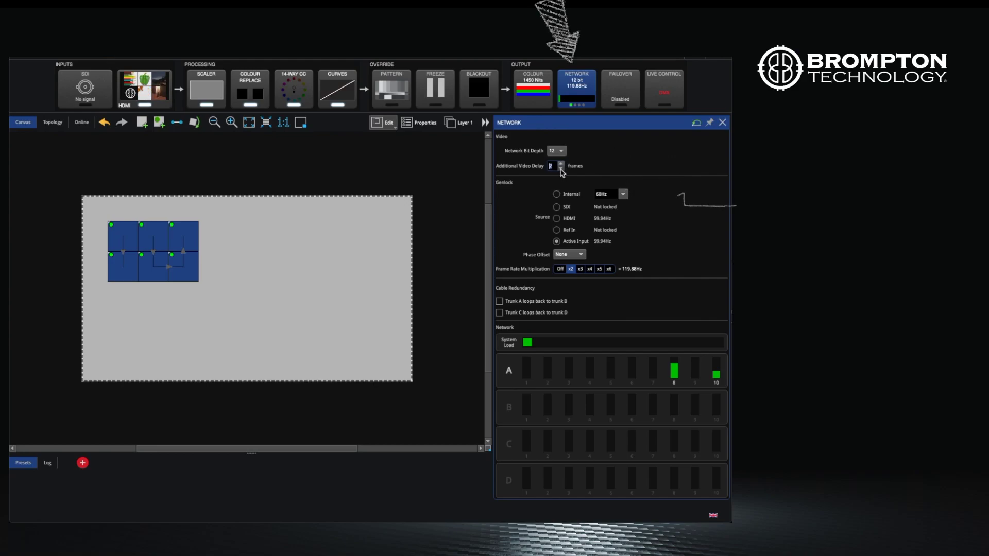
{"action": "left_click", "coordinate": [561, 169]}
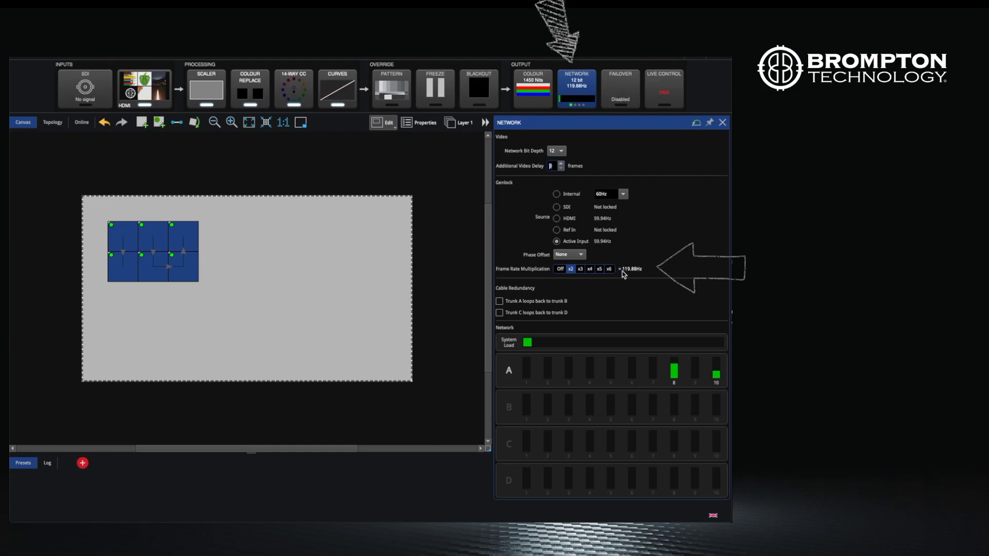
- Try Frame Rate Multiplication at x3 and Off, and set it back to x2 in the network settings
{"action": "left_click", "coordinate": [580, 269]}
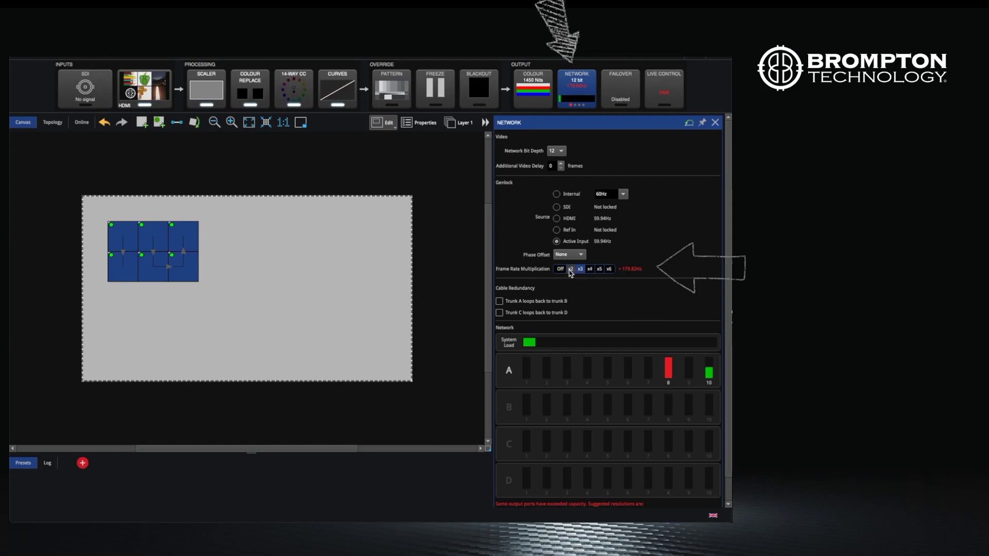
{"action": "left_click", "coordinate": [570, 270]}
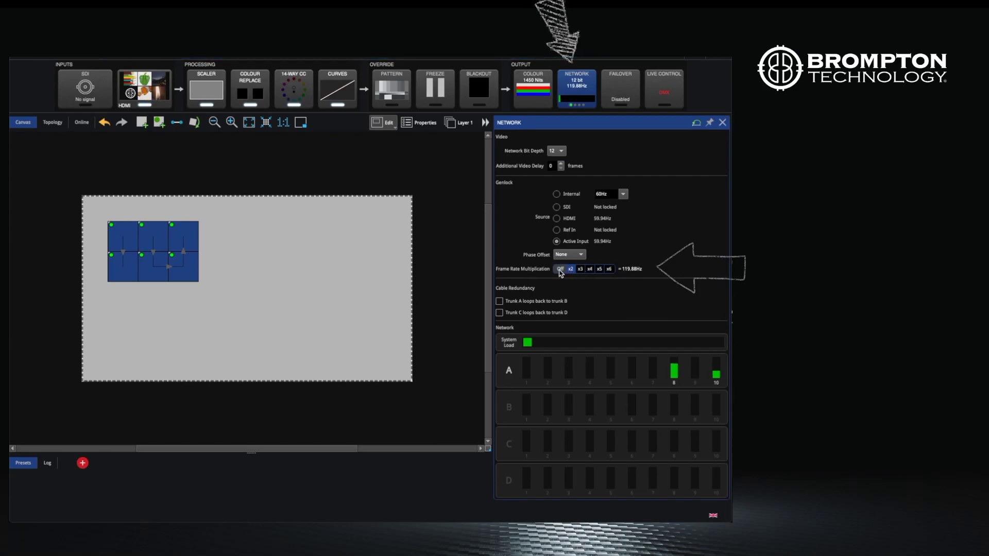
{"action": "left_click", "coordinate": [560, 270]}
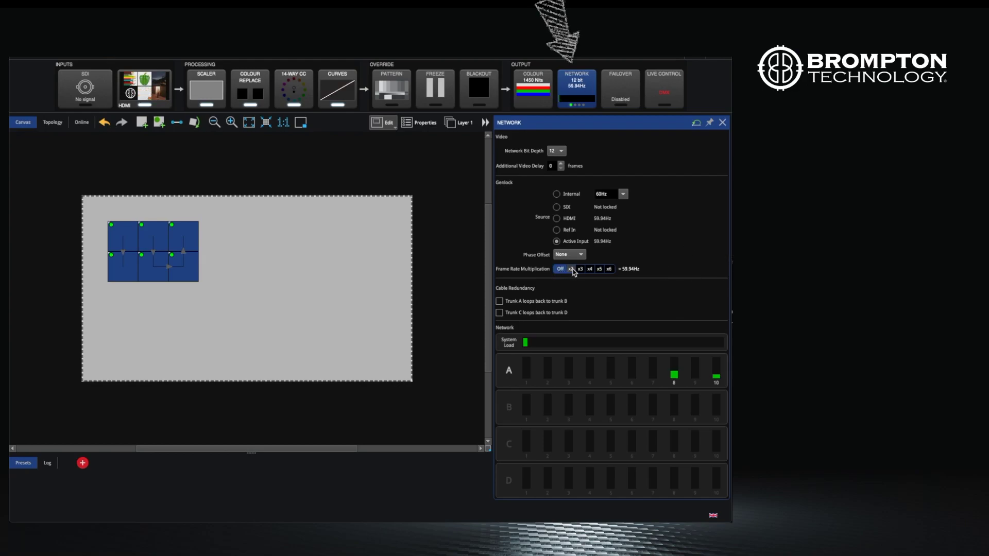
{"action": "left_click", "coordinate": [571, 269]}
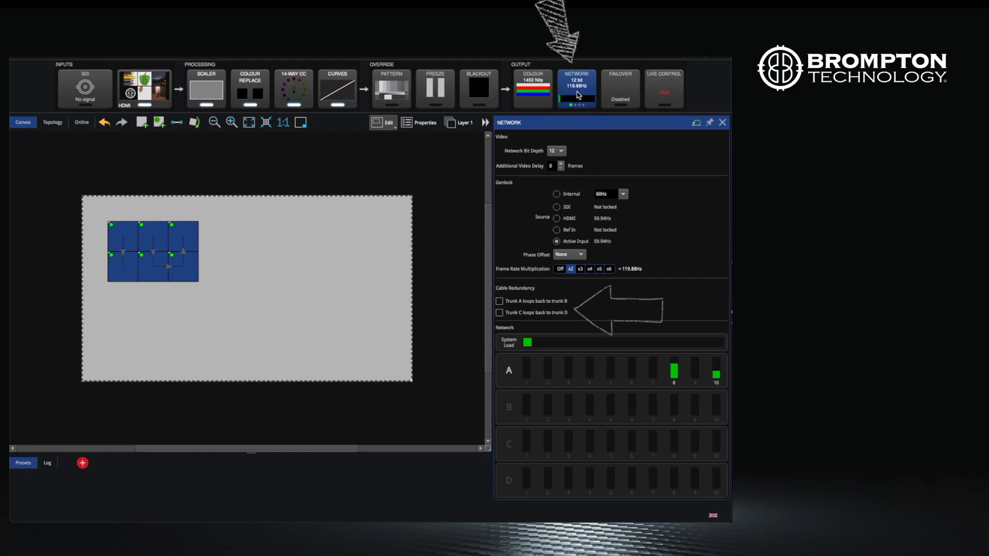
{"action": "left_click", "coordinate": [577, 93]}
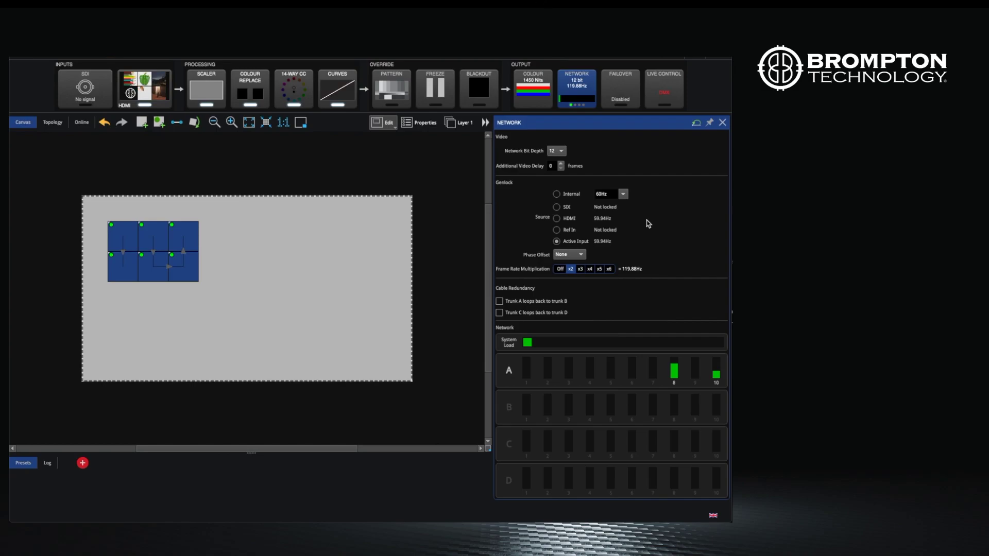
- Review the Failover settings and the list of available Live Control protocols
{"action": "left_click", "coordinate": [618, 92]}
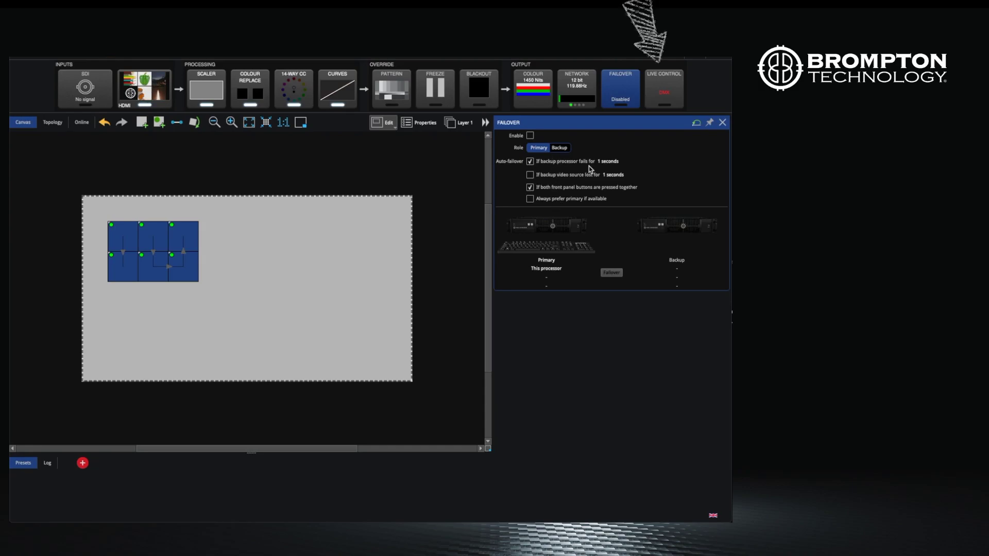
{"action": "left_click", "coordinate": [658, 101]}
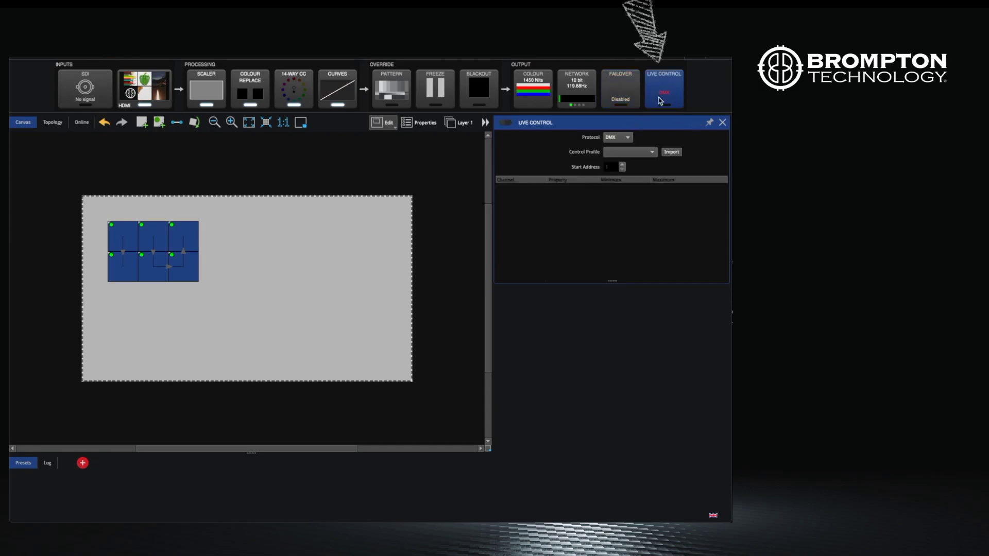
{"action": "left_click", "coordinate": [628, 138]}
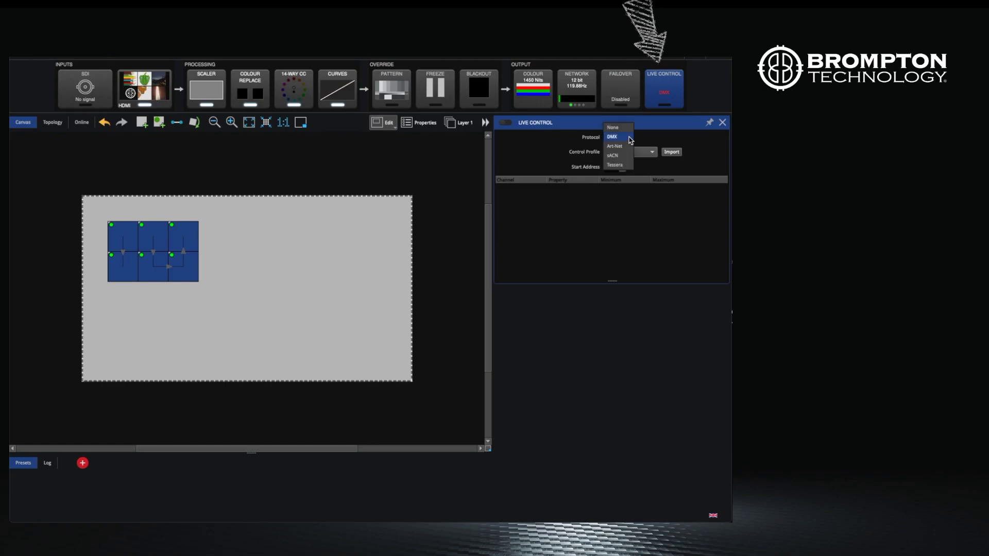